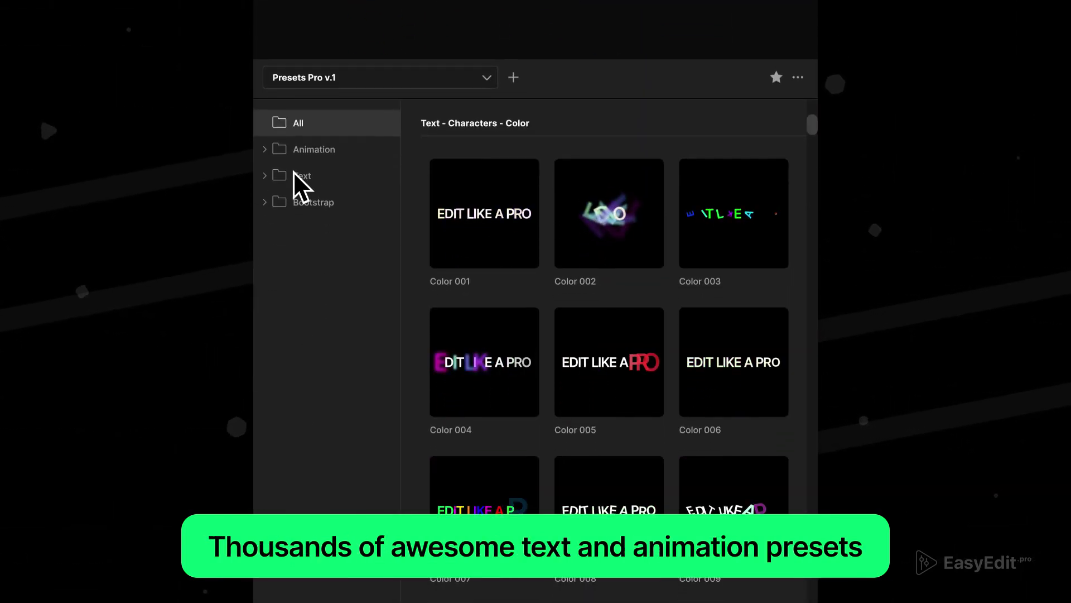
Browse the Animation presets, including the Position Rotation and Position folders
click(325, 147)
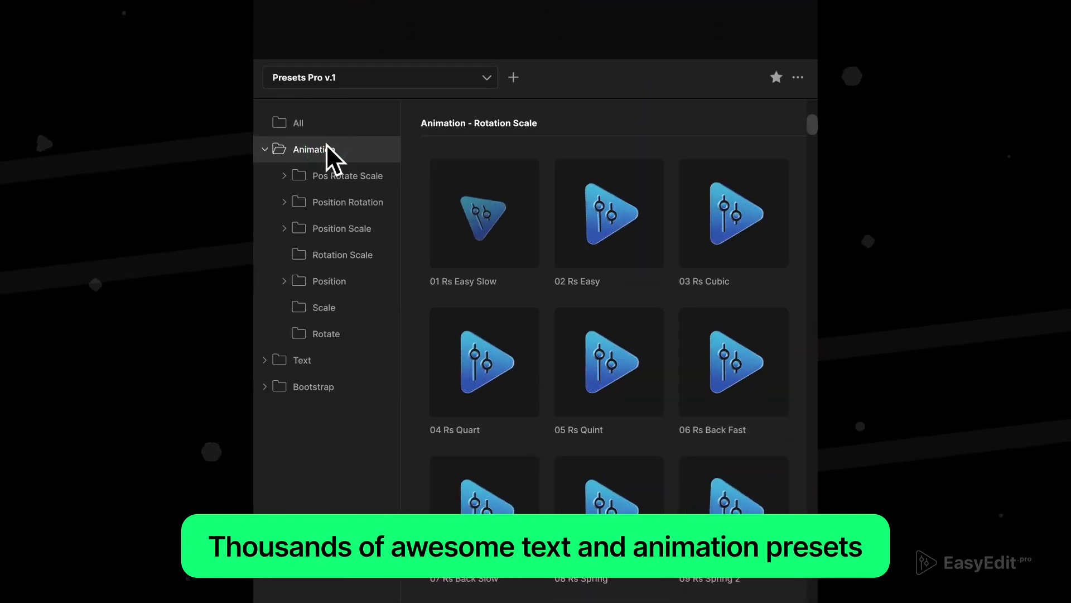
click(333, 201)
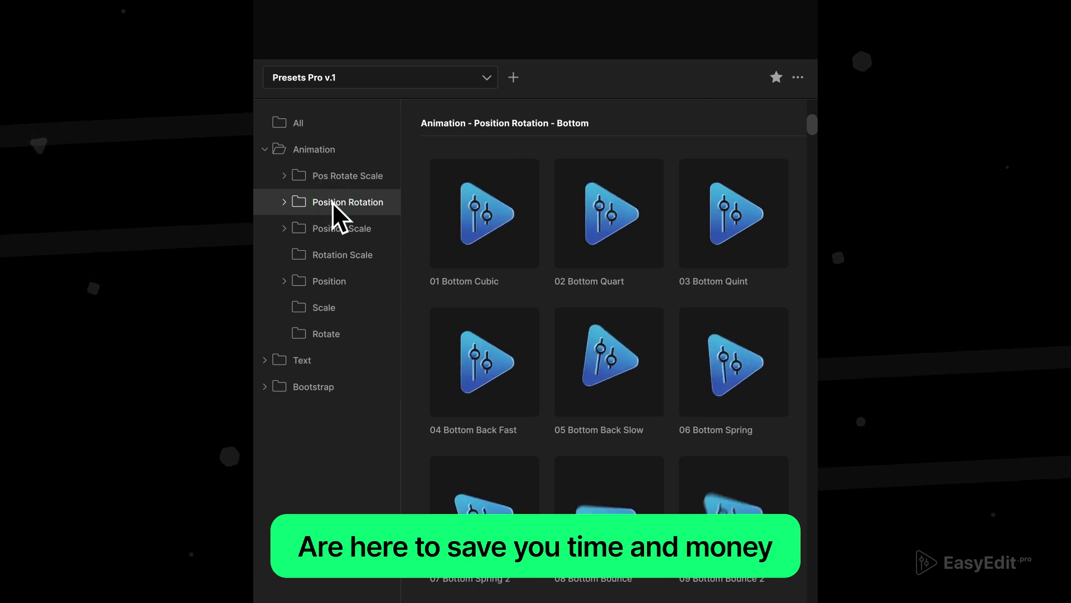
click(325, 283)
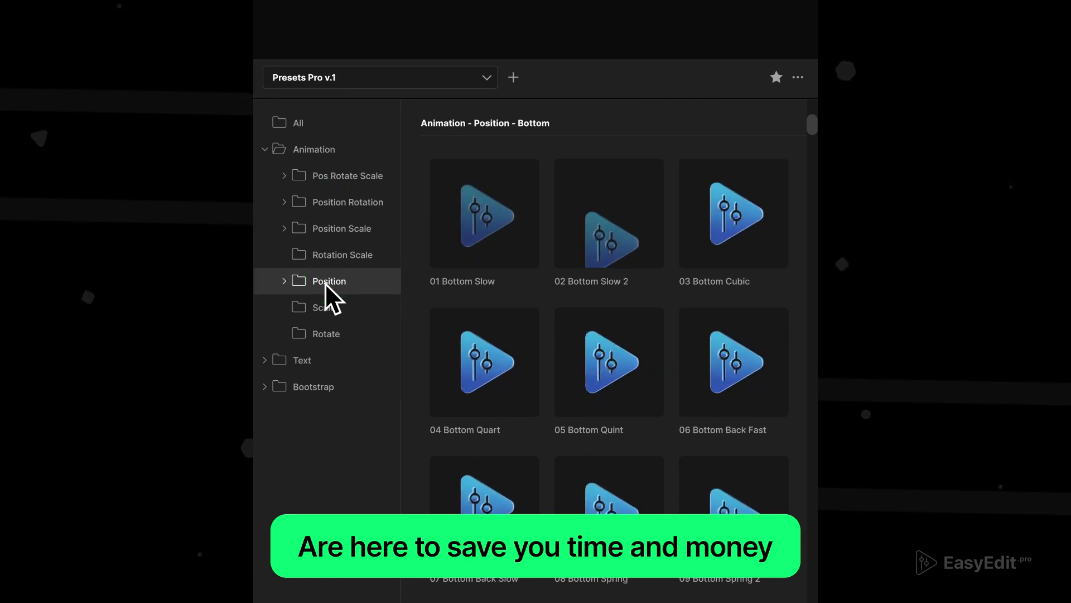
Browse the Basic, Spring and Creative character text presets, then apply Creative 009
click(265, 149)
click(265, 175)
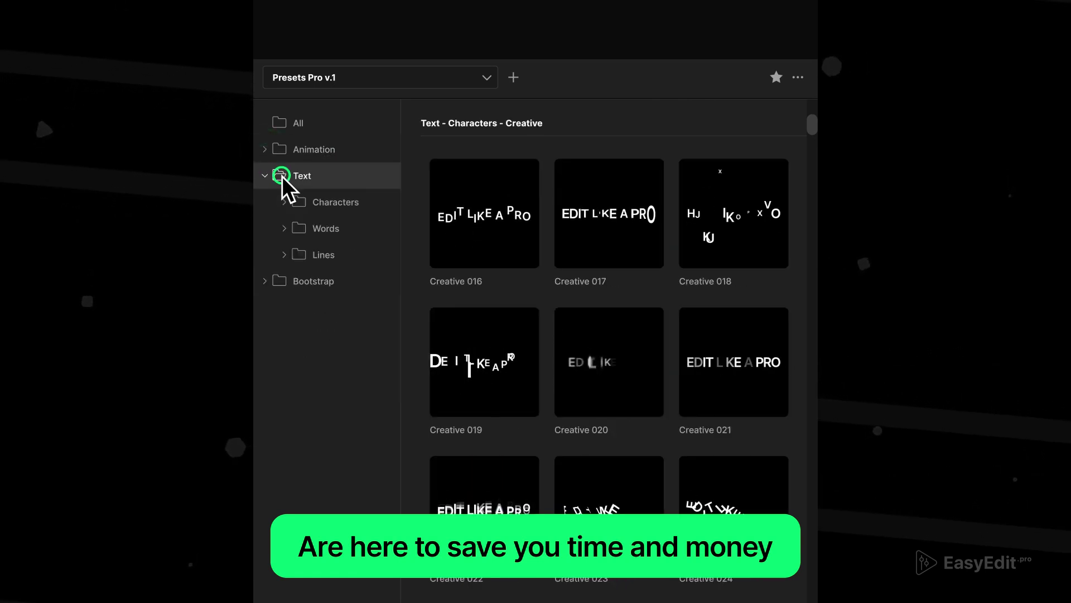
click(304, 204)
click(344, 228)
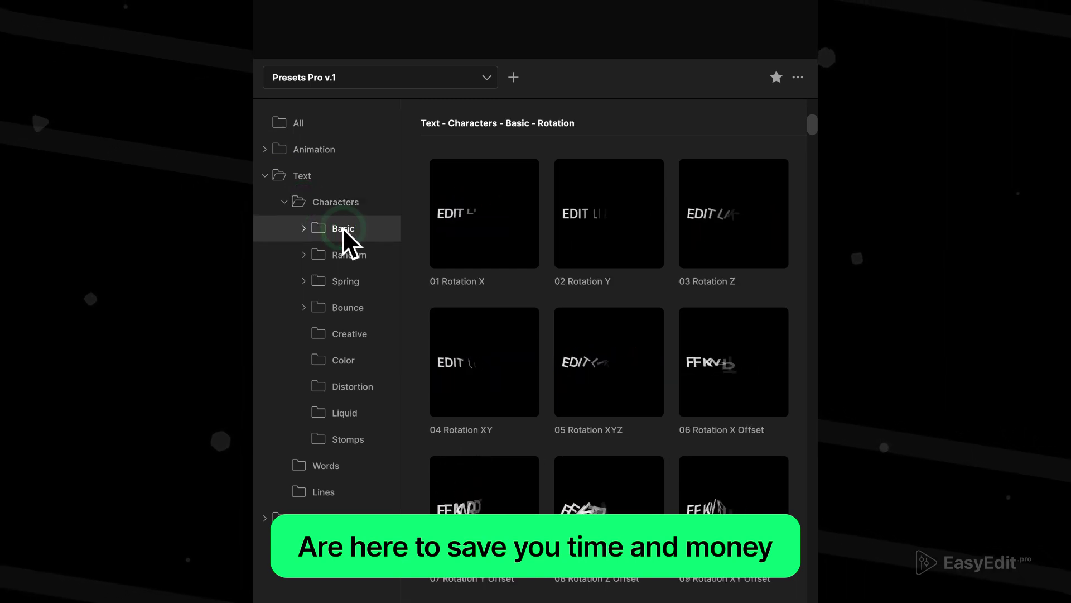
click(338, 281)
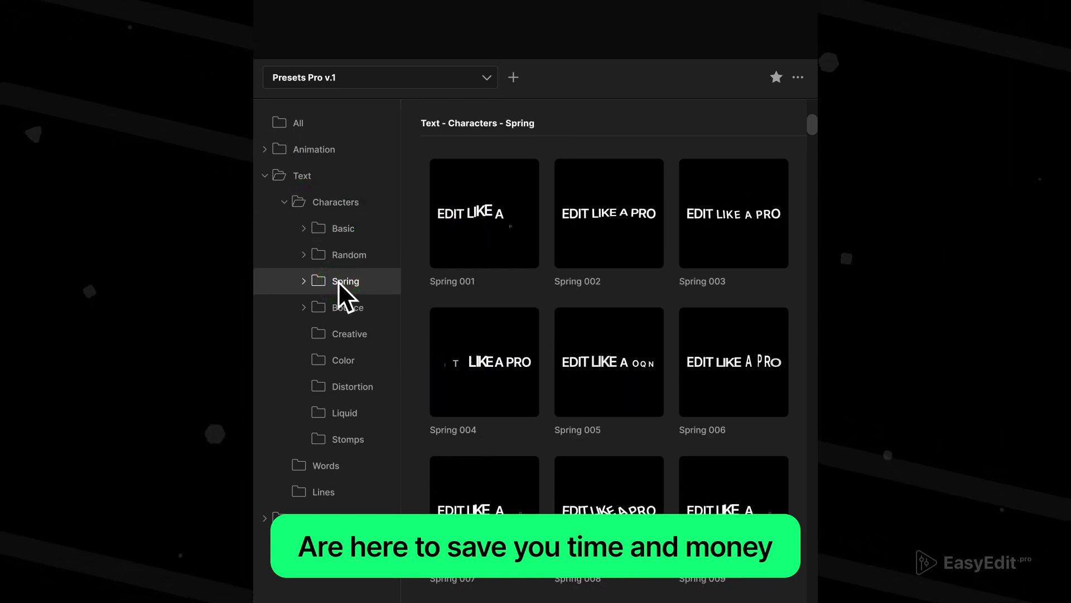
click(337, 332)
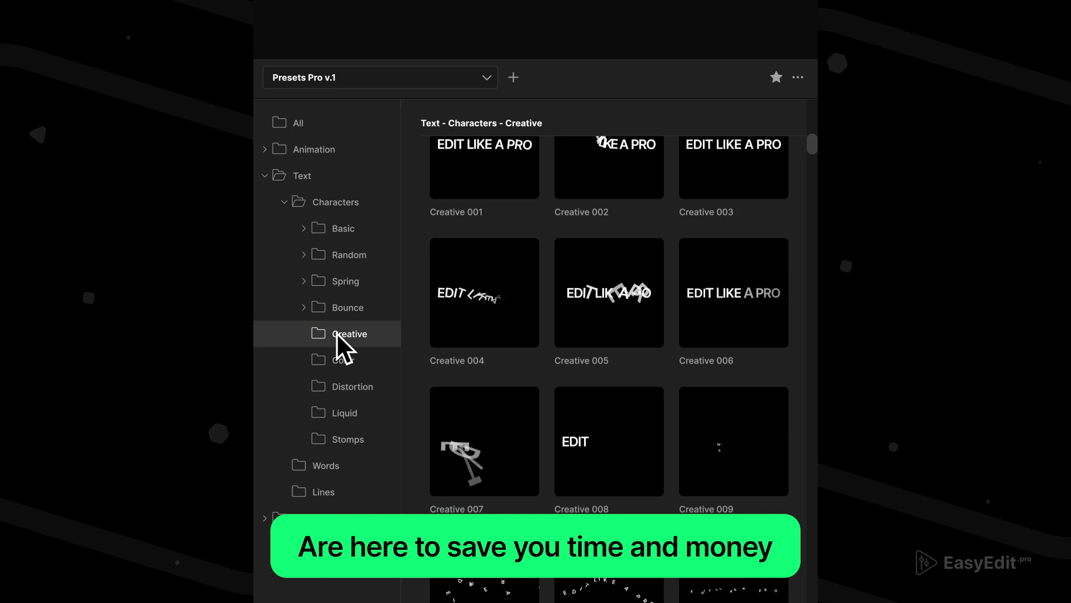
click(748, 397)
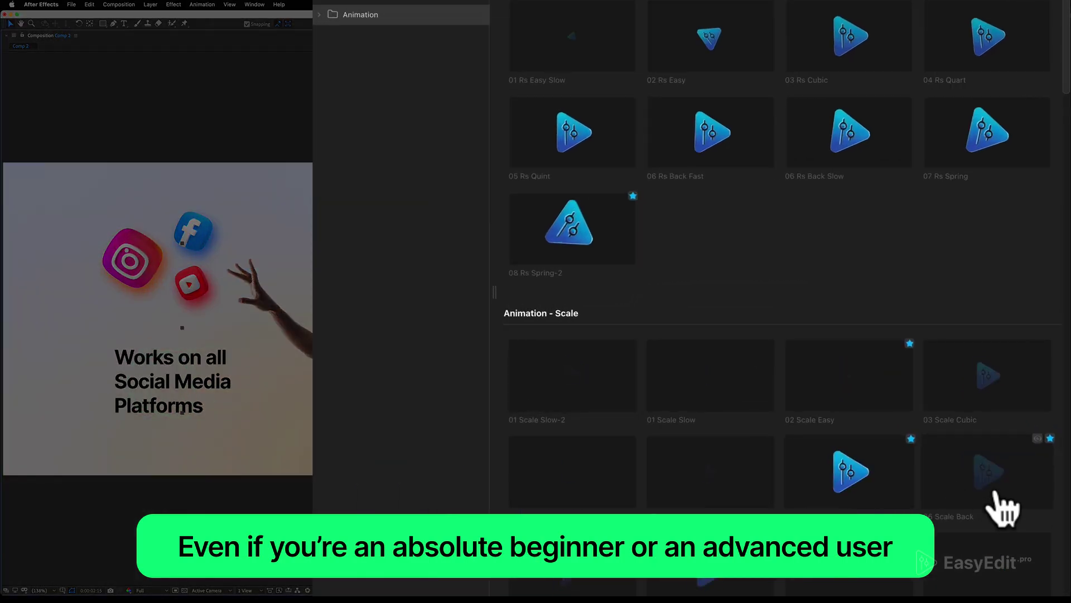
Give the headset photo 08 Rs Spring-2 and the social-media text the Lines 01 Bottom opacity preset
click(1000, 494)
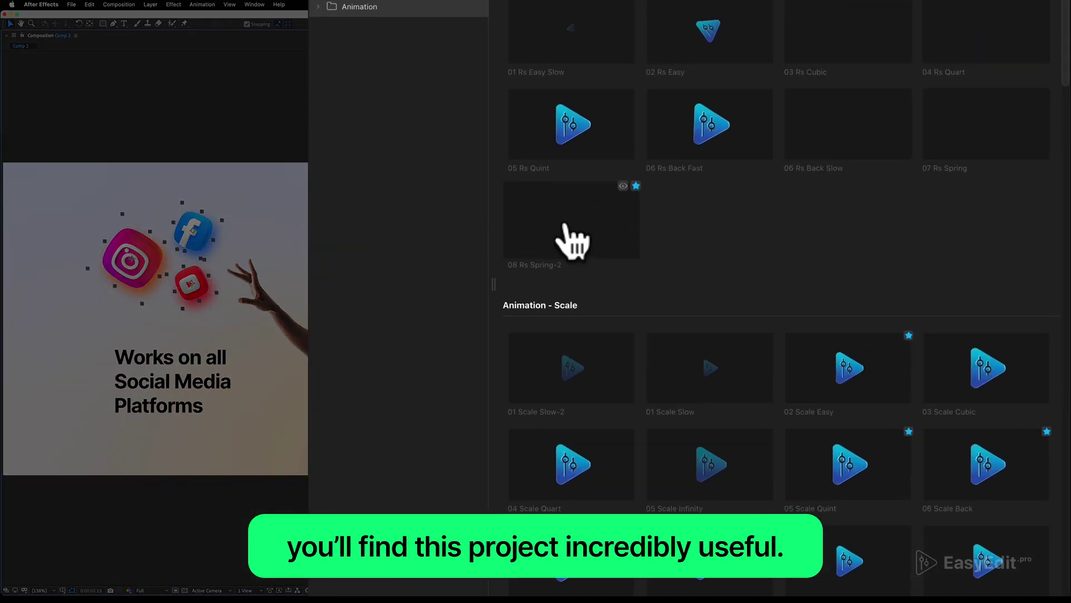
click(571, 239)
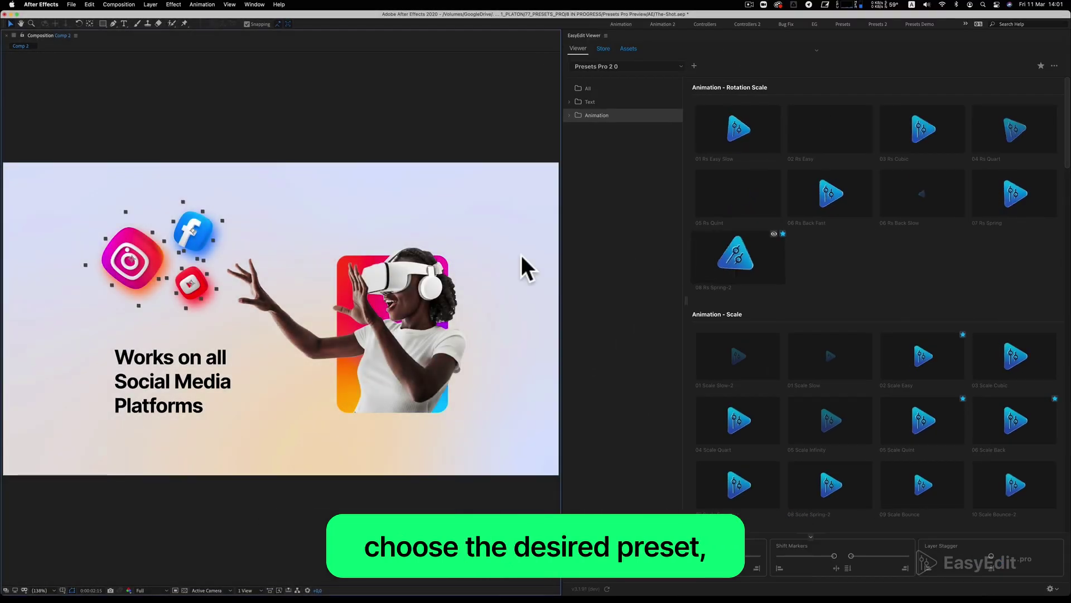
click(195, 366)
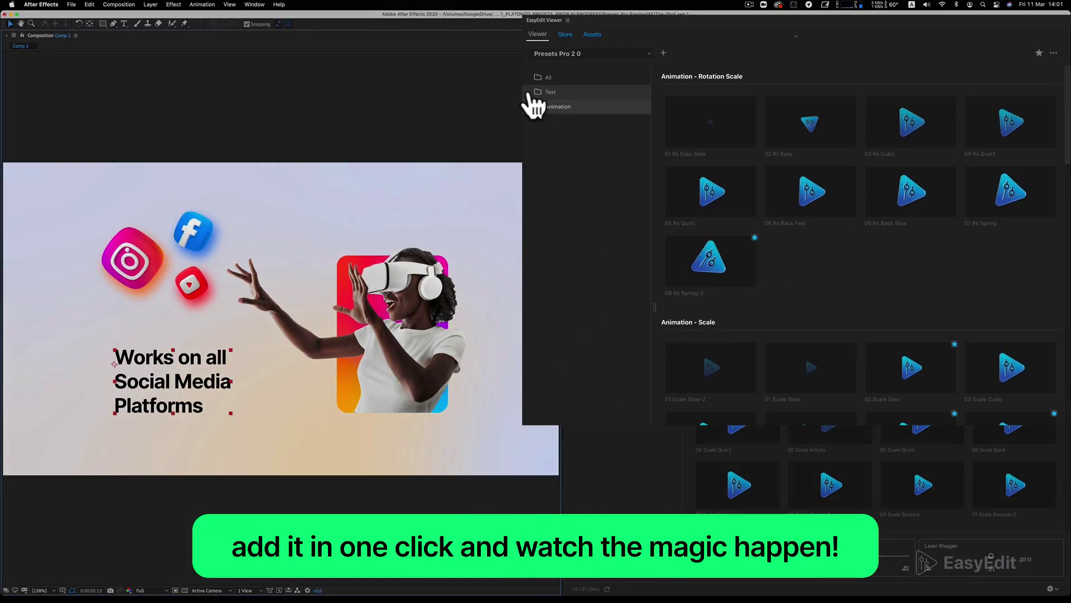
click(318, 107)
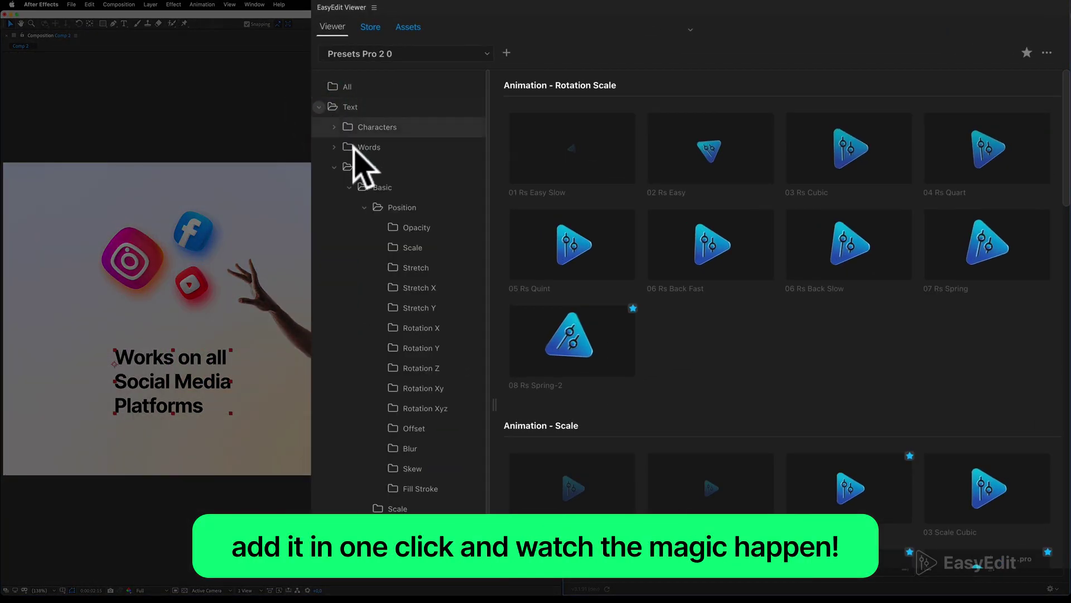
click(418, 227)
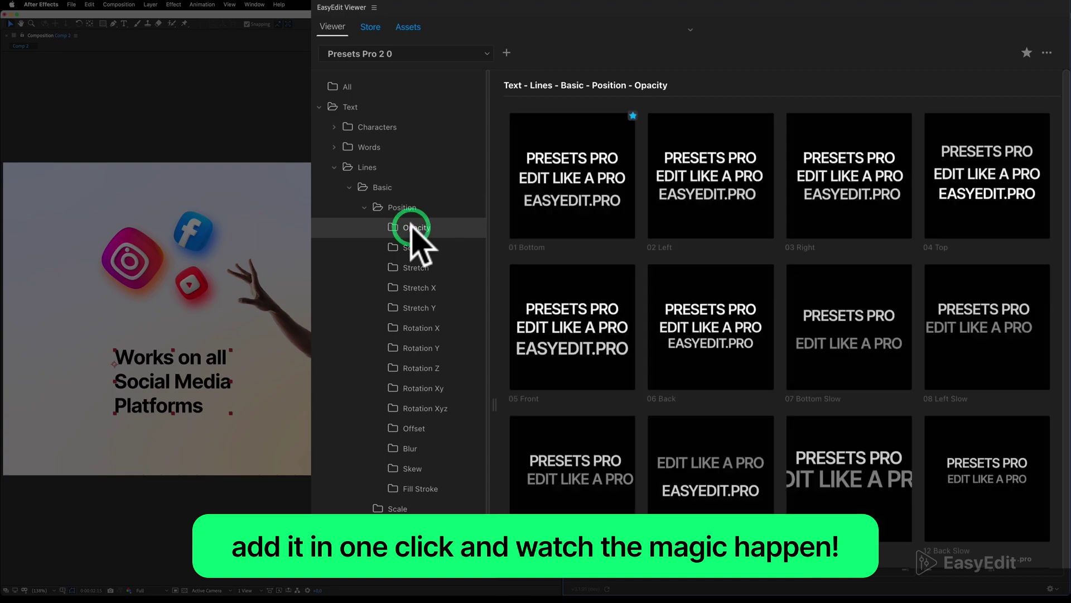
click(553, 186)
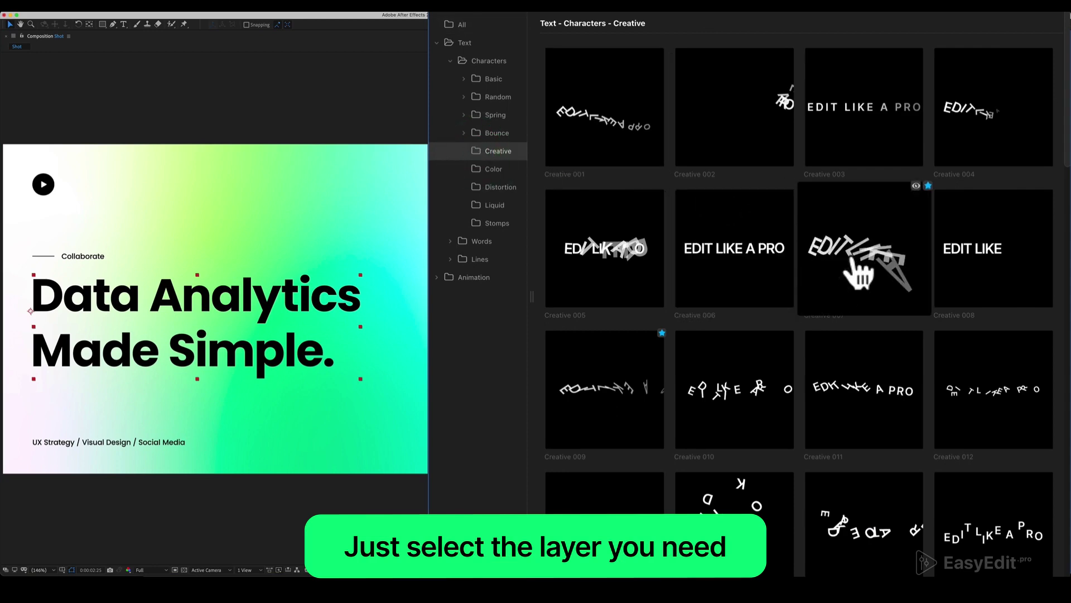
Apply the Creative 007 character preset to the 'Data Analytics Made Simple.' headline
click(851, 252)
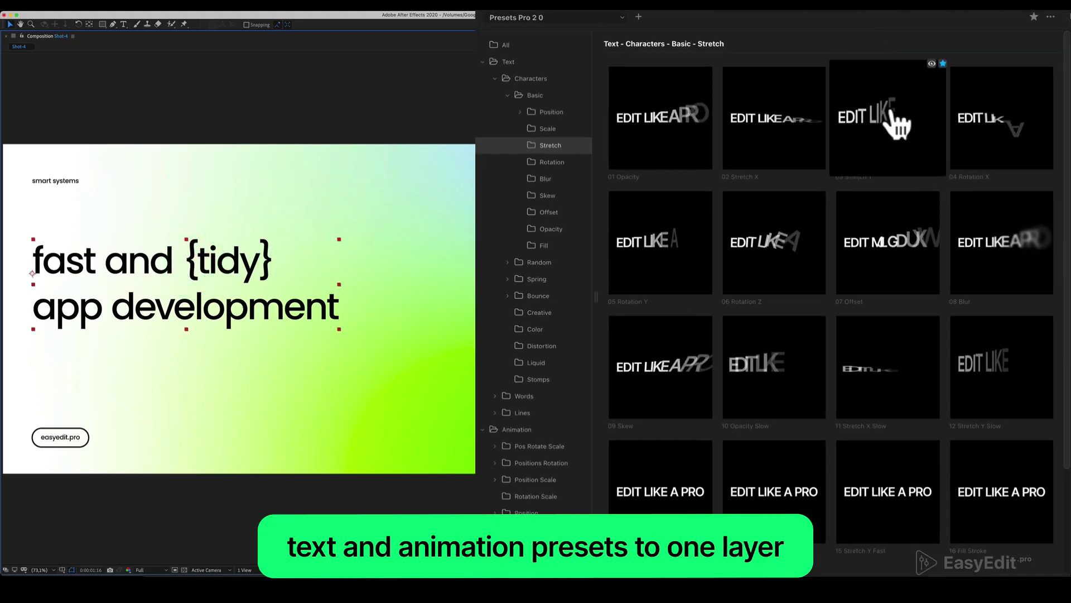
Apply 03 Stretch Y to the text, then 09 Scale Bounce to the headline
click(898, 124)
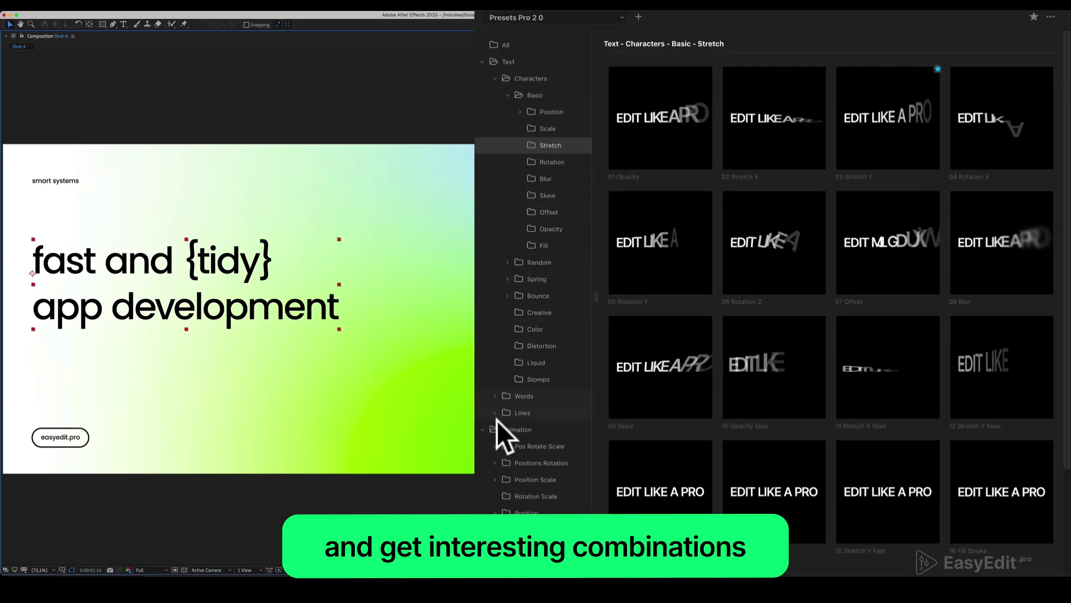
click(500, 427)
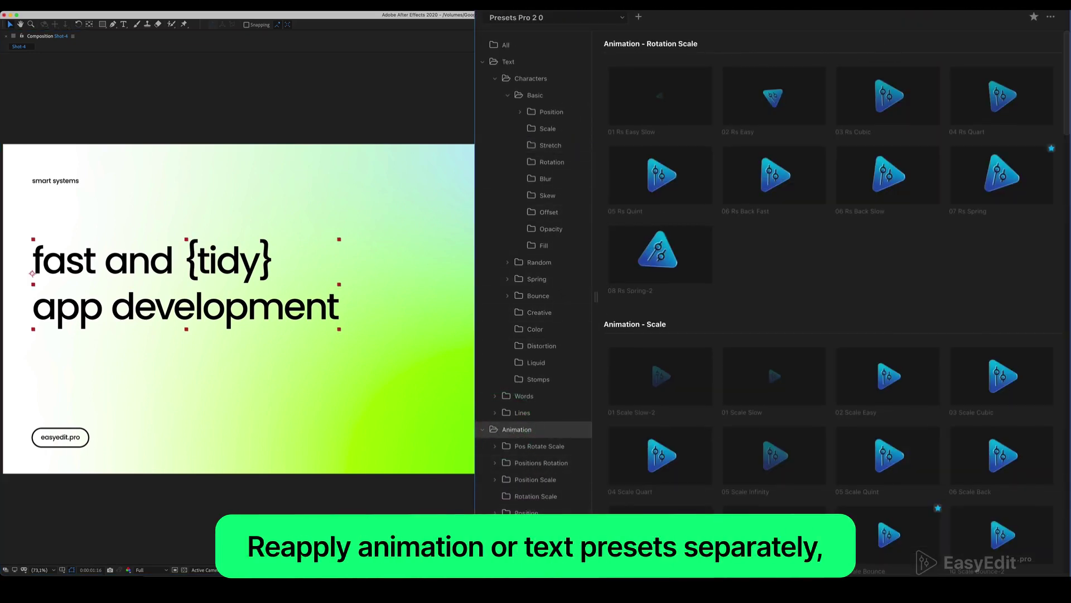
click(526, 512)
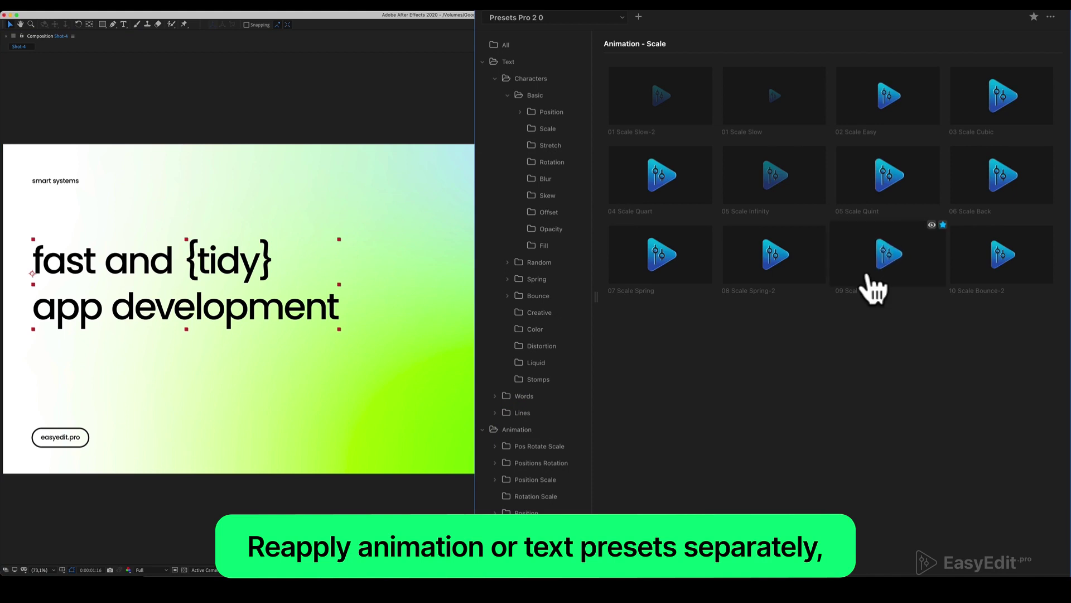
click(867, 269)
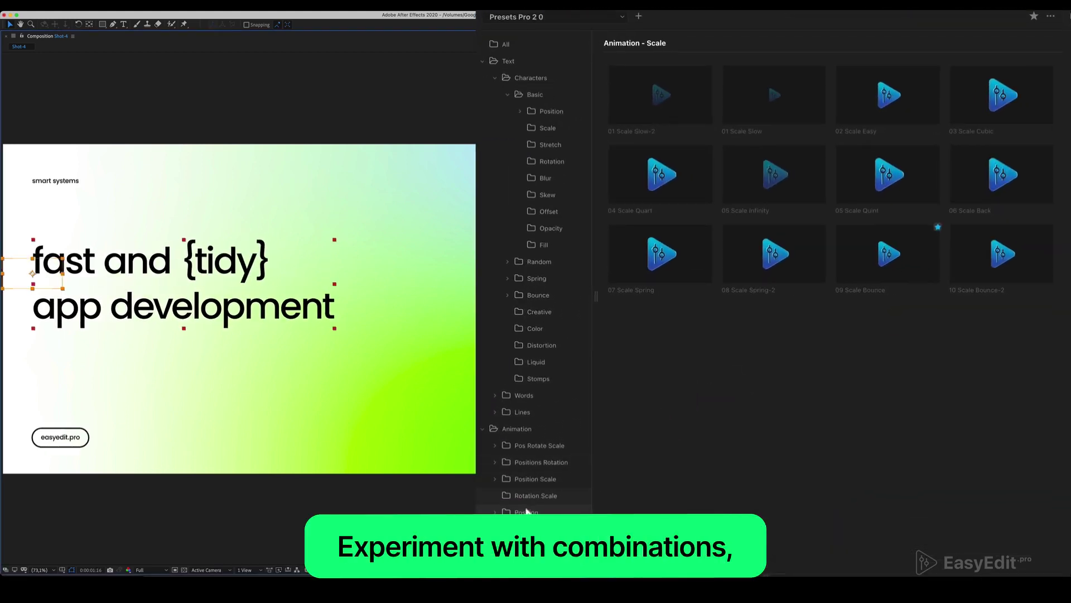
Apply 07 Bottom Spring to the headline and browse the Creative character presets
click(525, 511)
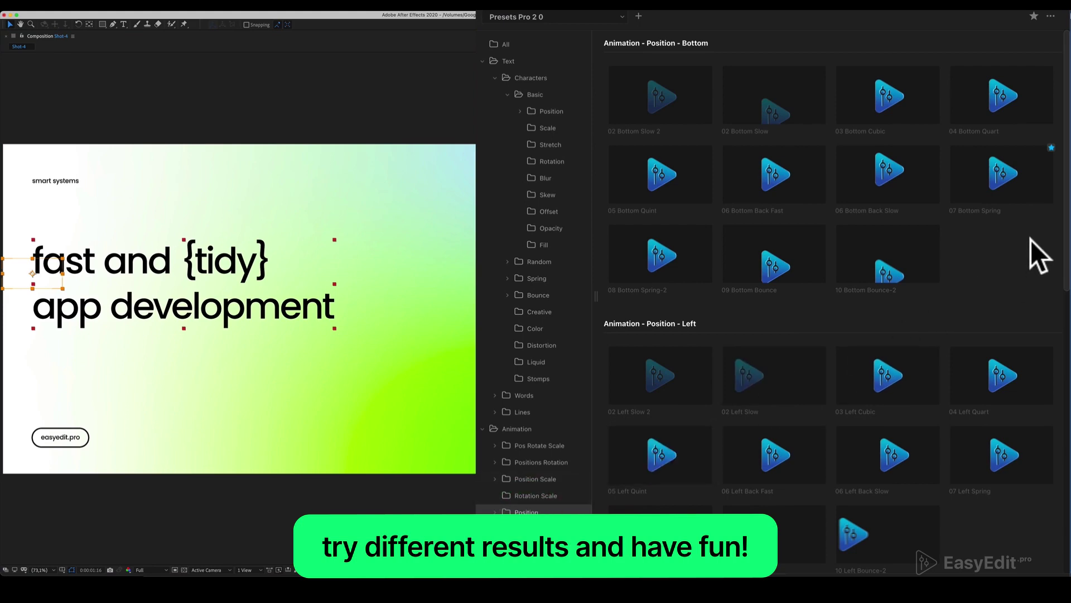
click(1019, 191)
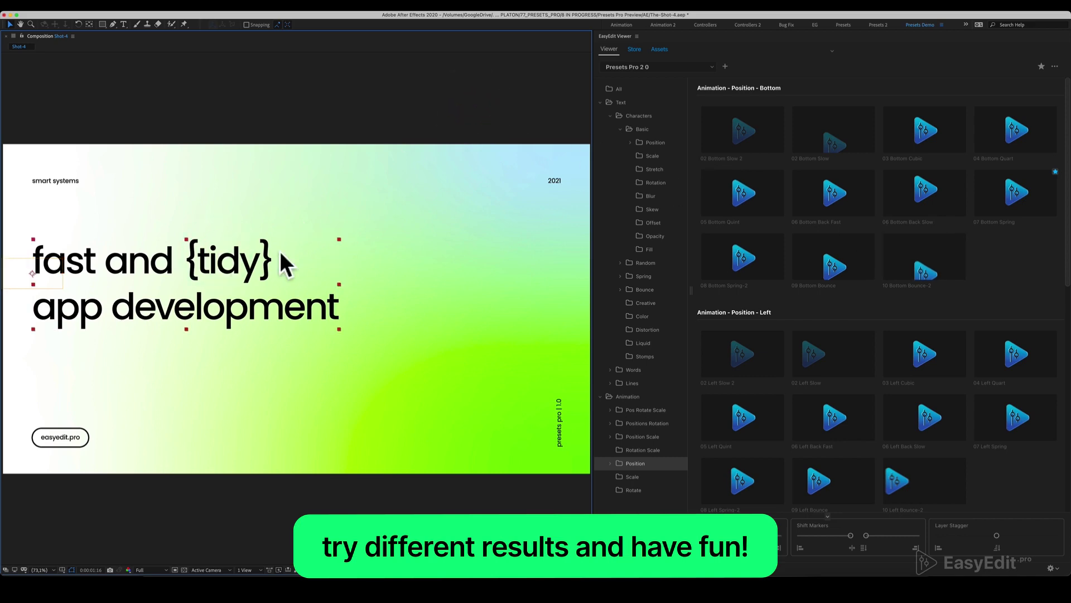
click(638, 301)
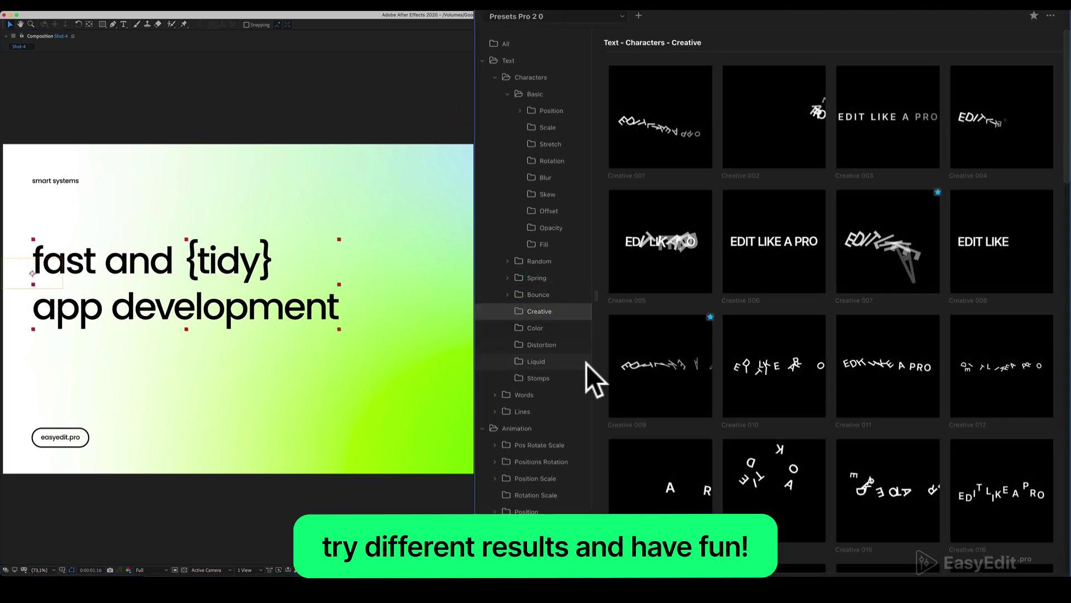
scroll(598, 373, down, 2)
scroll(597, 373, down, 3)
scroll(596, 373, down, 3)
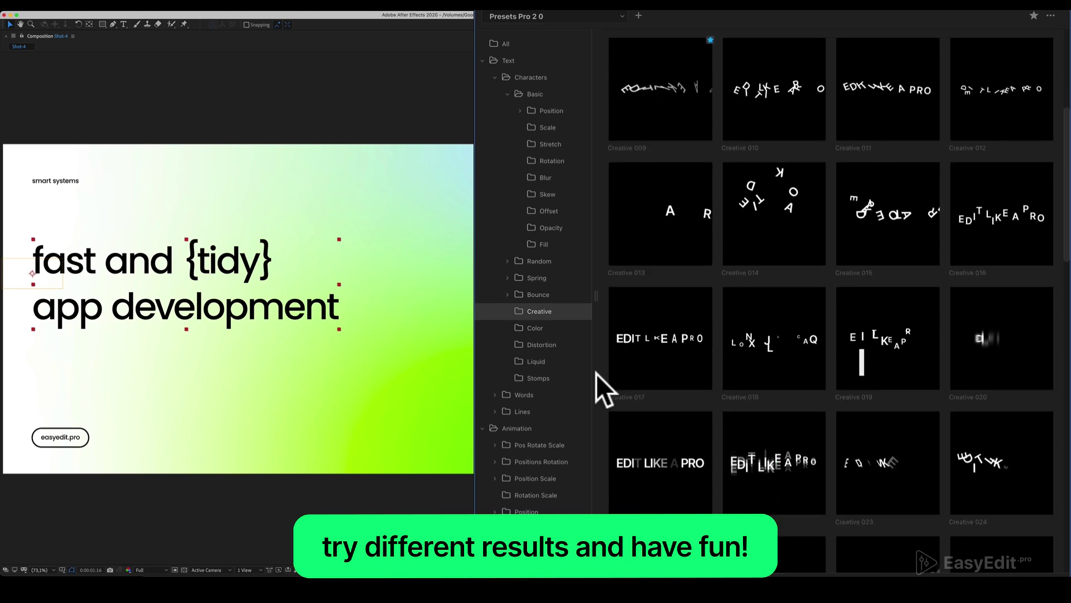
scroll(596, 374, down, 2)
scroll(596, 374, down, 2)
scroll(595, 373, down, 3)
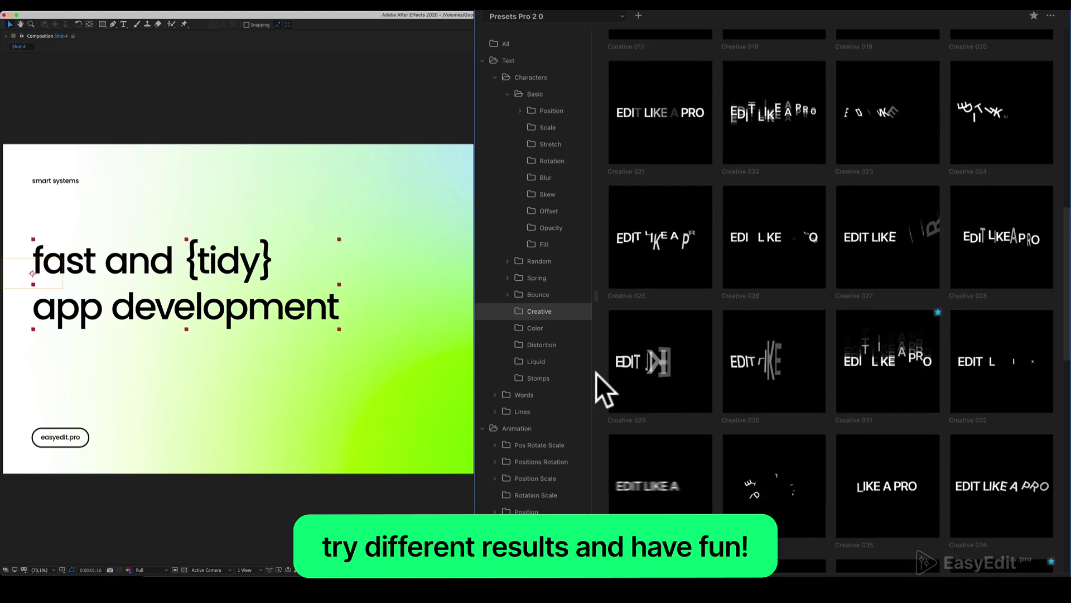
click(873, 406)
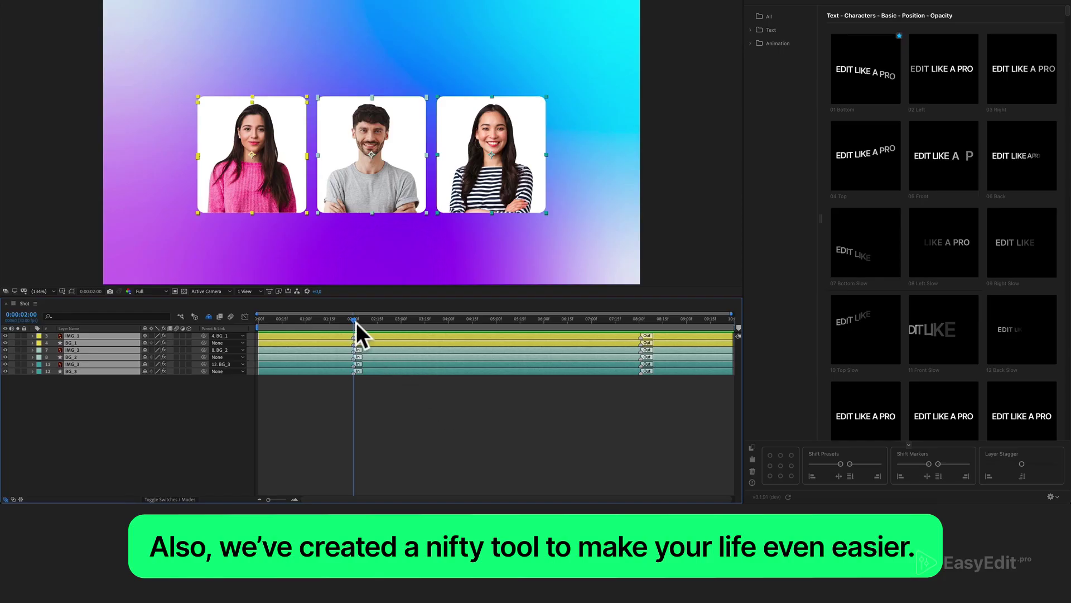
Scrub the timeline to preview the photo cards animating in and out, then select all layers
mouse_move(354, 318)
mouse_down()
mouse_move(259, 348)
mouse_move(337, 349)
mouse_up()
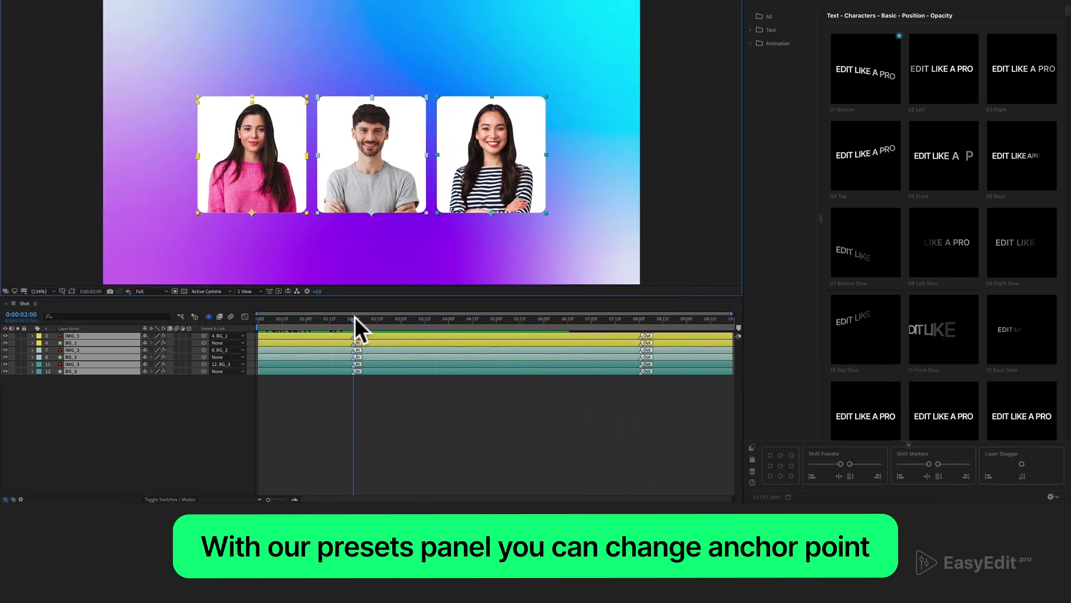
mouse_move(355, 318)
mouse_down()
mouse_move(254, 340)
mouse_move(331, 330)
mouse_up()
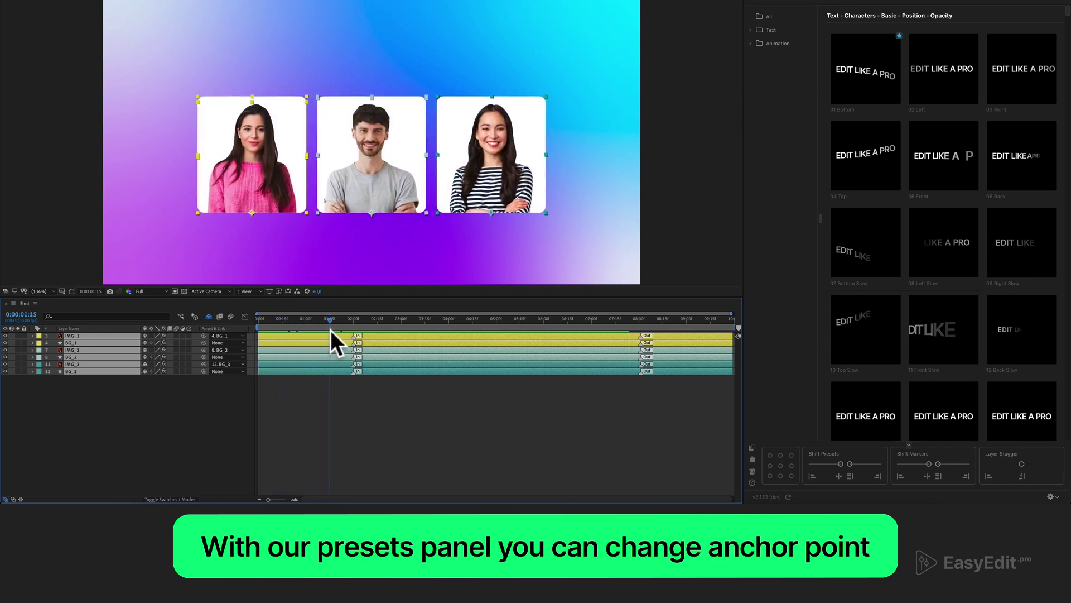
drag(258, 319, 379, 342)
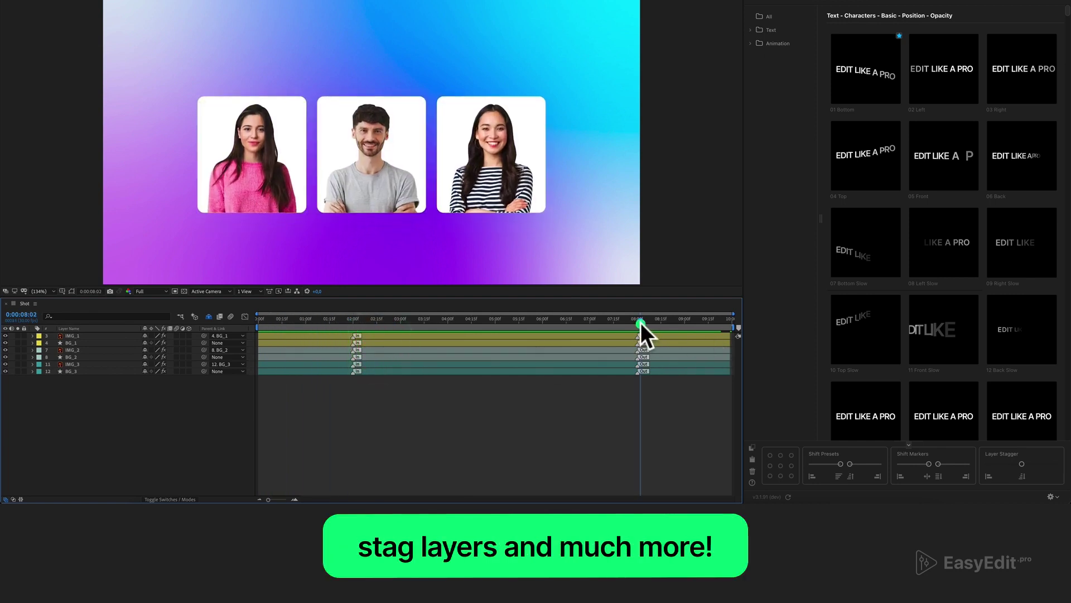
mouse_move(640, 322)
mouse_down()
mouse_move(725, 333)
mouse_move(495, 333)
mouse_up()
key(ctrl+a)
Move all layers to start at 01:00 and trim them to end at 09:00
click(306, 319)
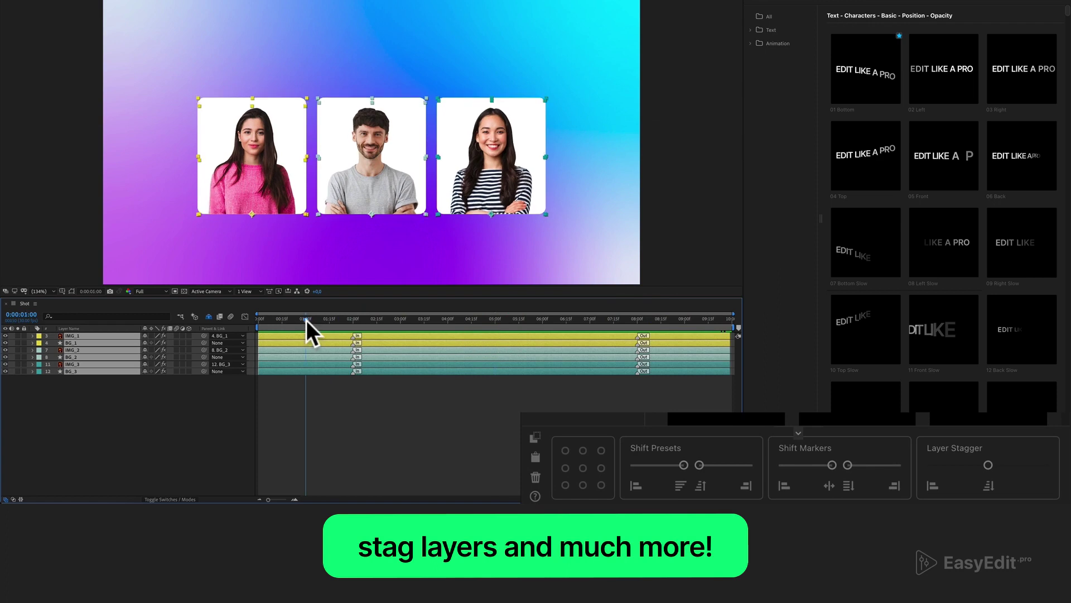
click(635, 486)
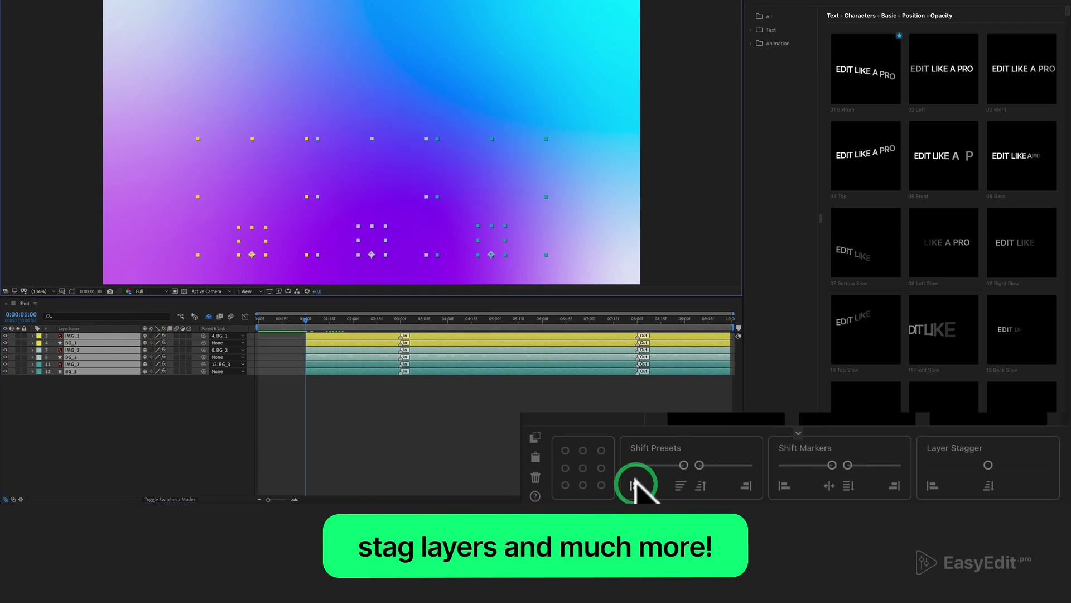
click(684, 319)
click(746, 487)
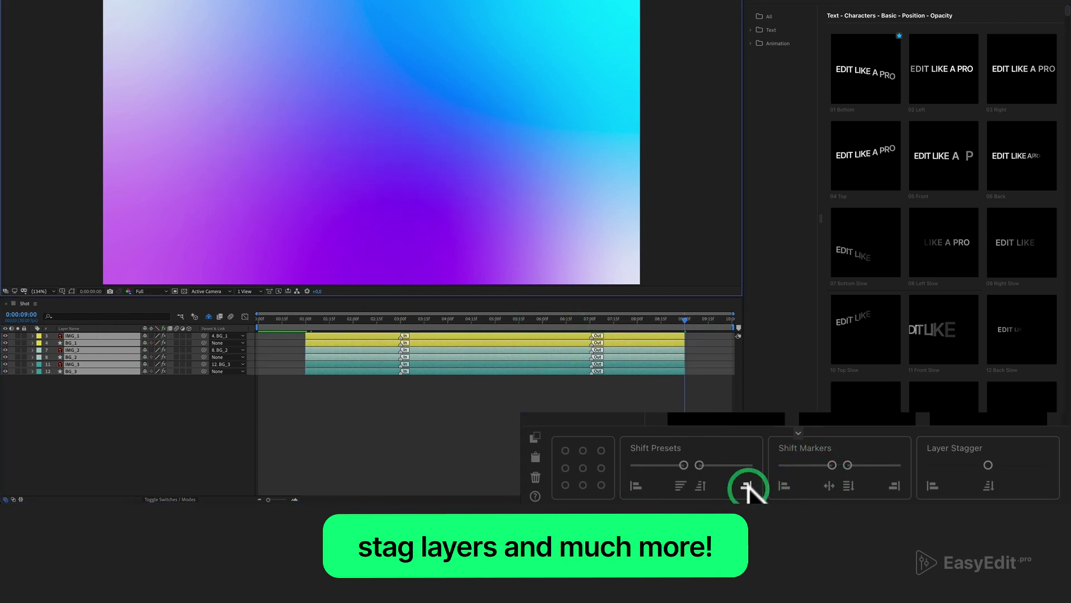
Stagger the layers at 05:00 so cards enter one after another, offsetting exits
click(495, 319)
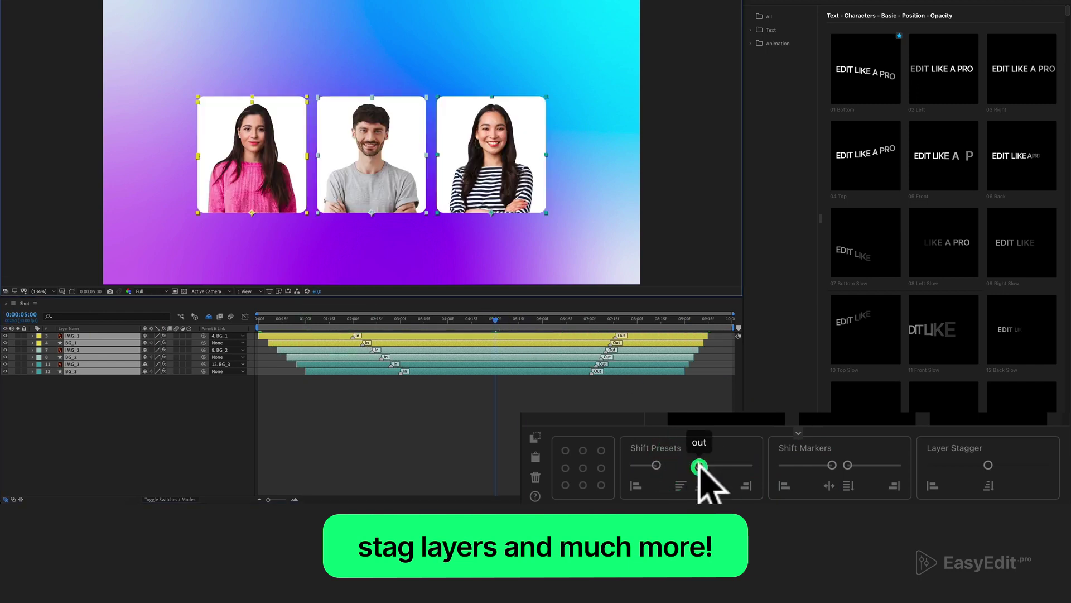
drag(699, 467, 708, 467)
drag(265, 316, 361, 337)
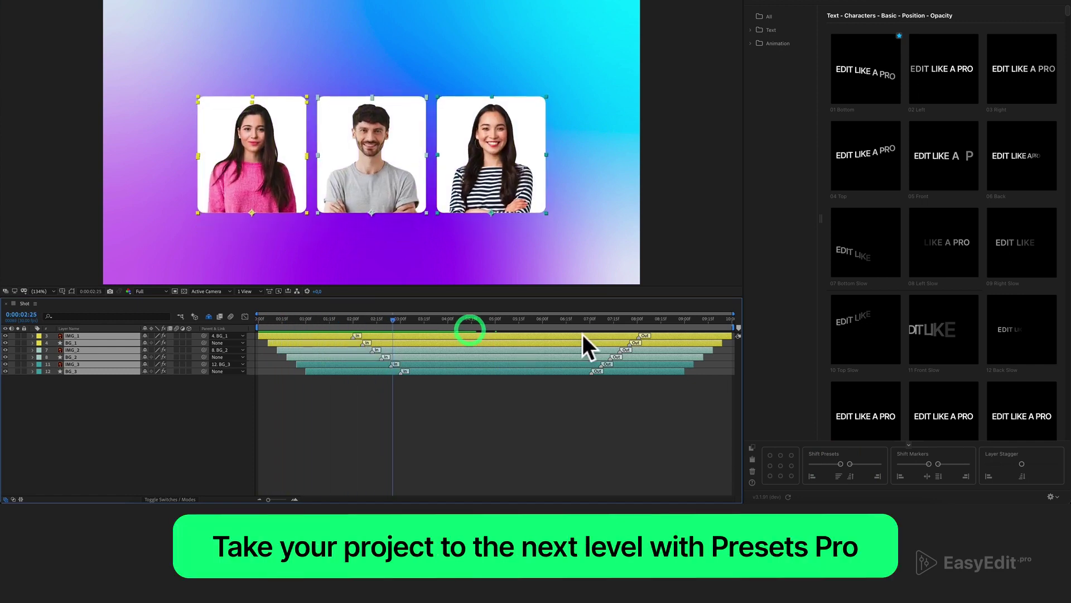
drag(631, 325, 729, 342)
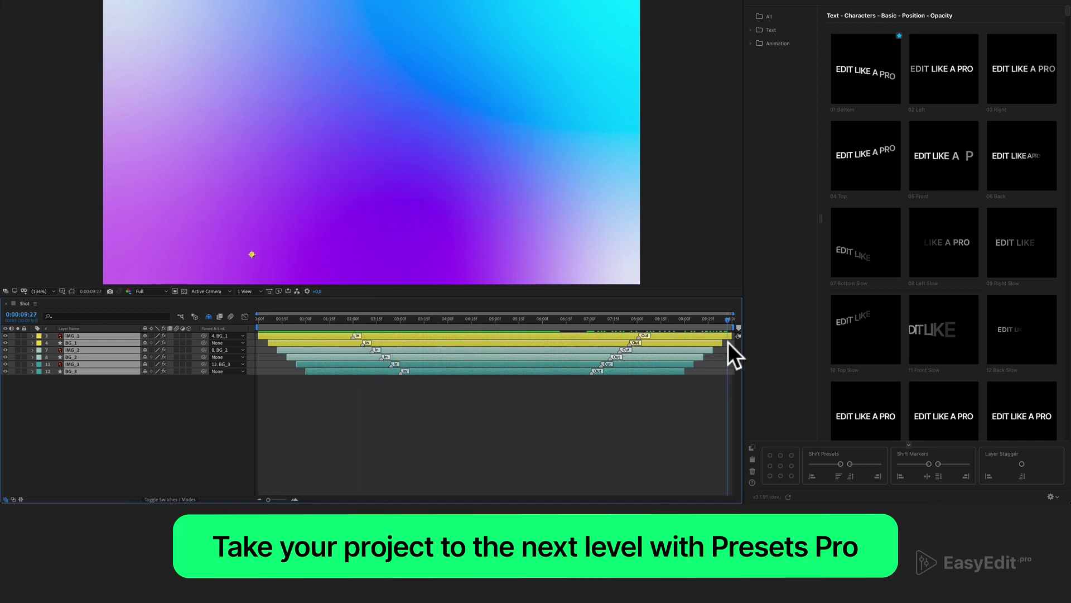